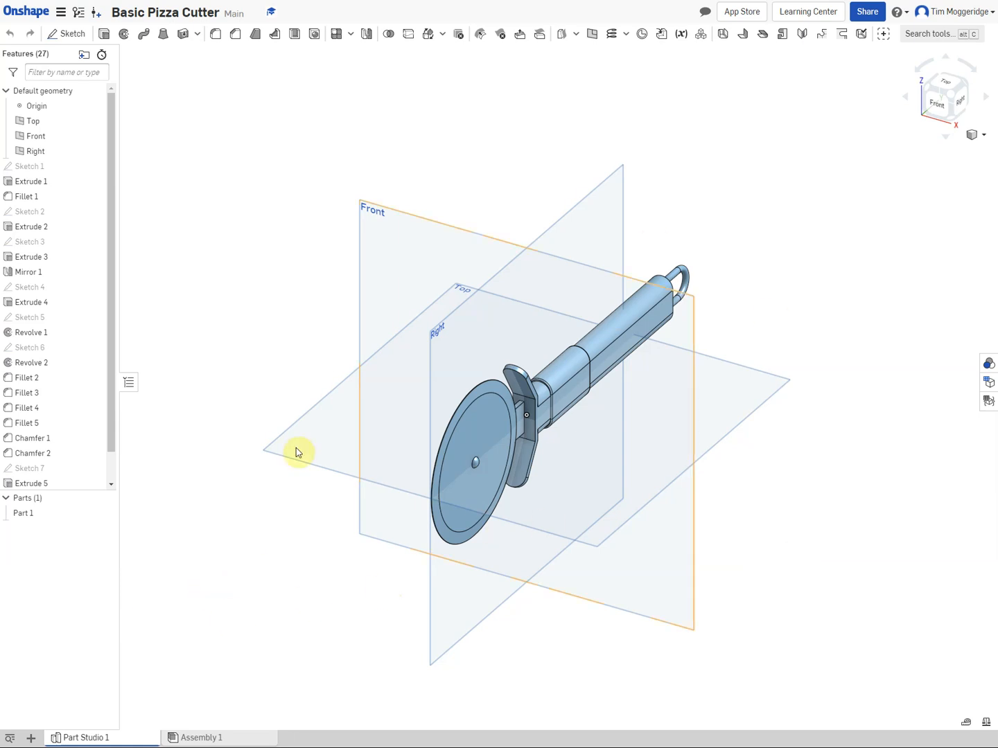
- Create a drawing from a custom ISO template with A3 size, third angle projection and no views
left_click(31, 739)
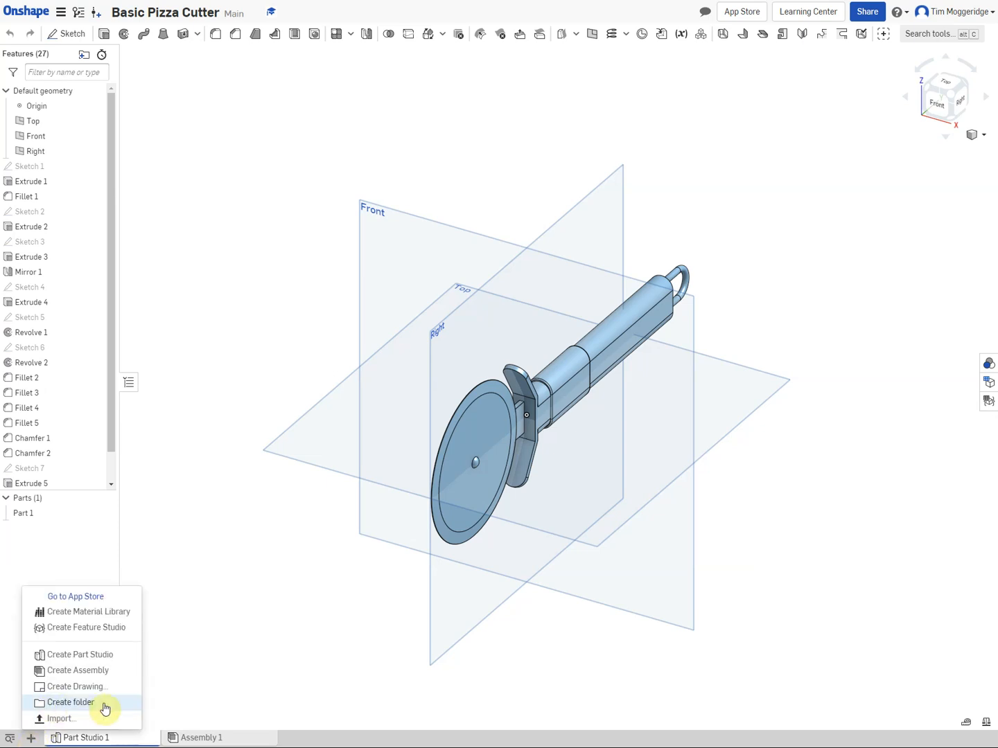
left_click(72, 687)
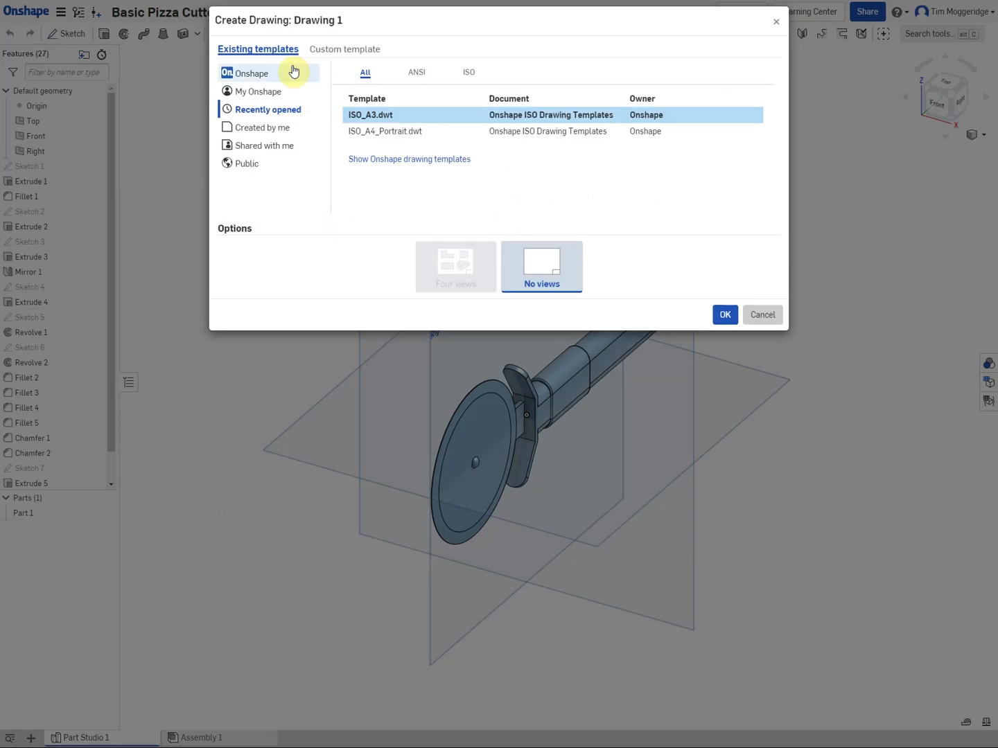
left_click(331, 51)
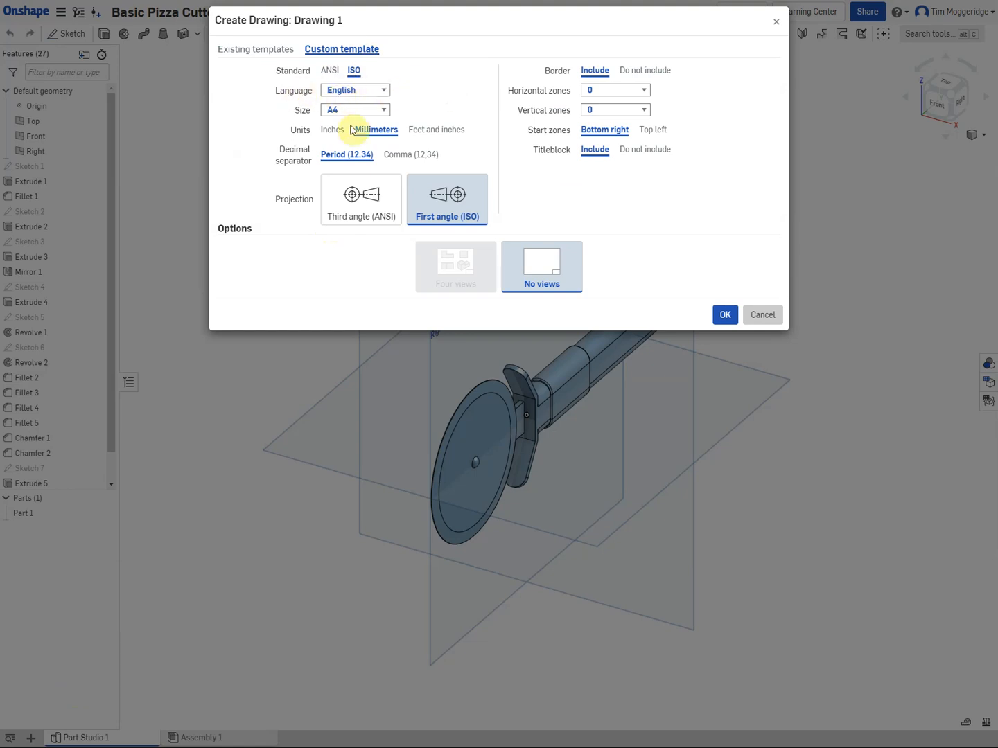
left_click(383, 109)
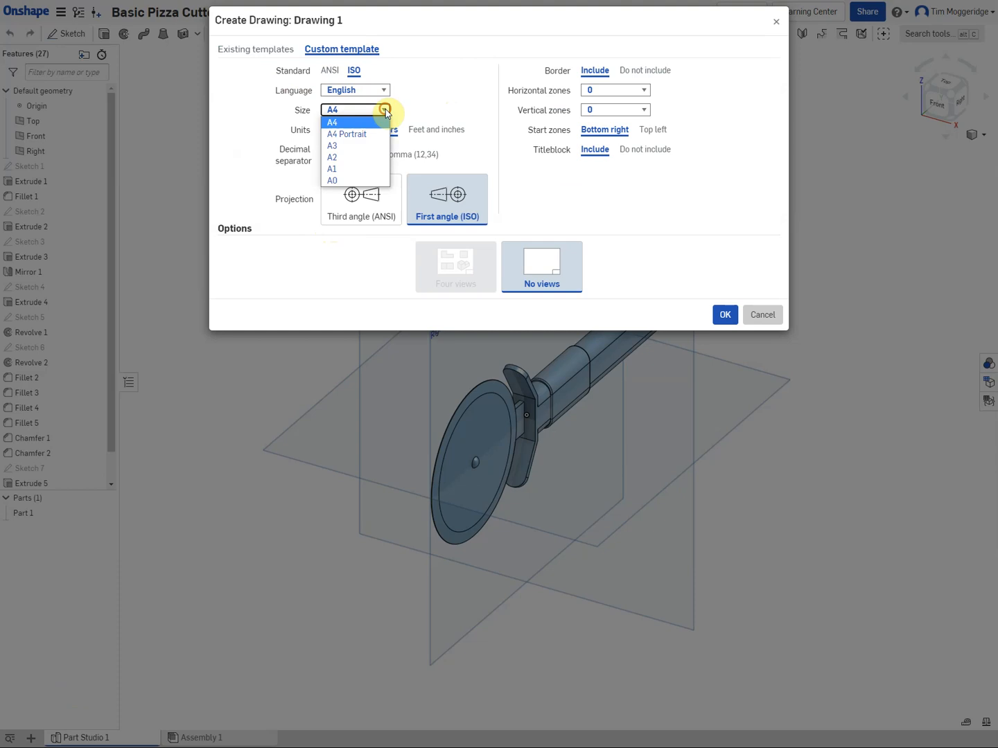
left_click(338, 145)
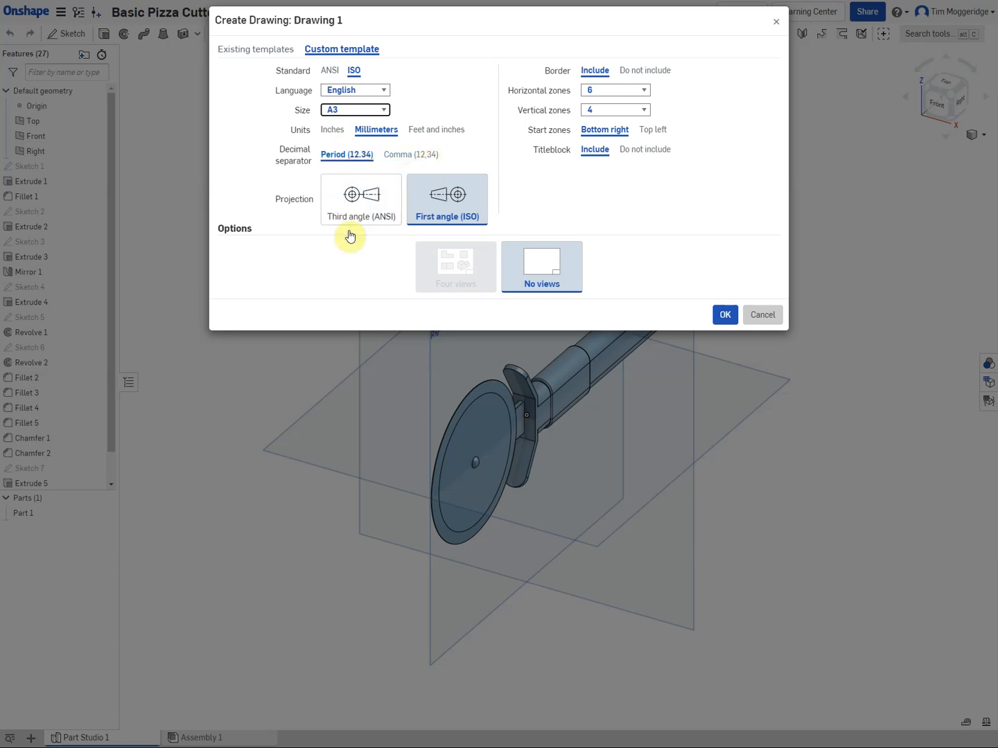
left_click(352, 206)
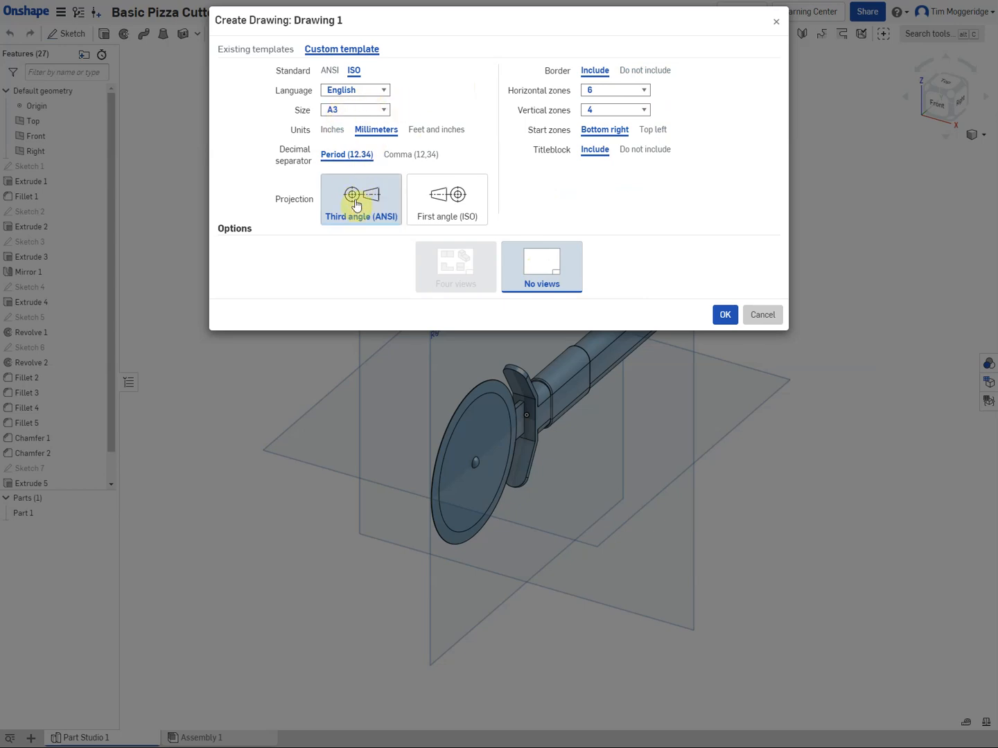
left_click(726, 316)
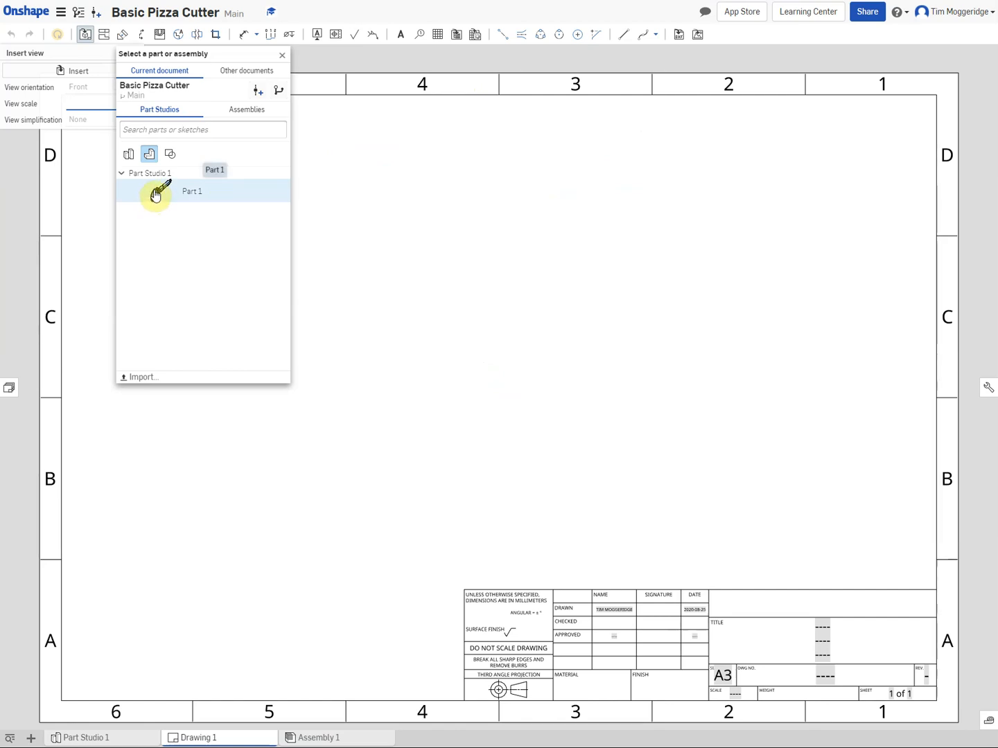
- Insert a 1:1 front view of Part 1 in the sheet's lower-left area and project a side view to its right
left_click(156, 196)
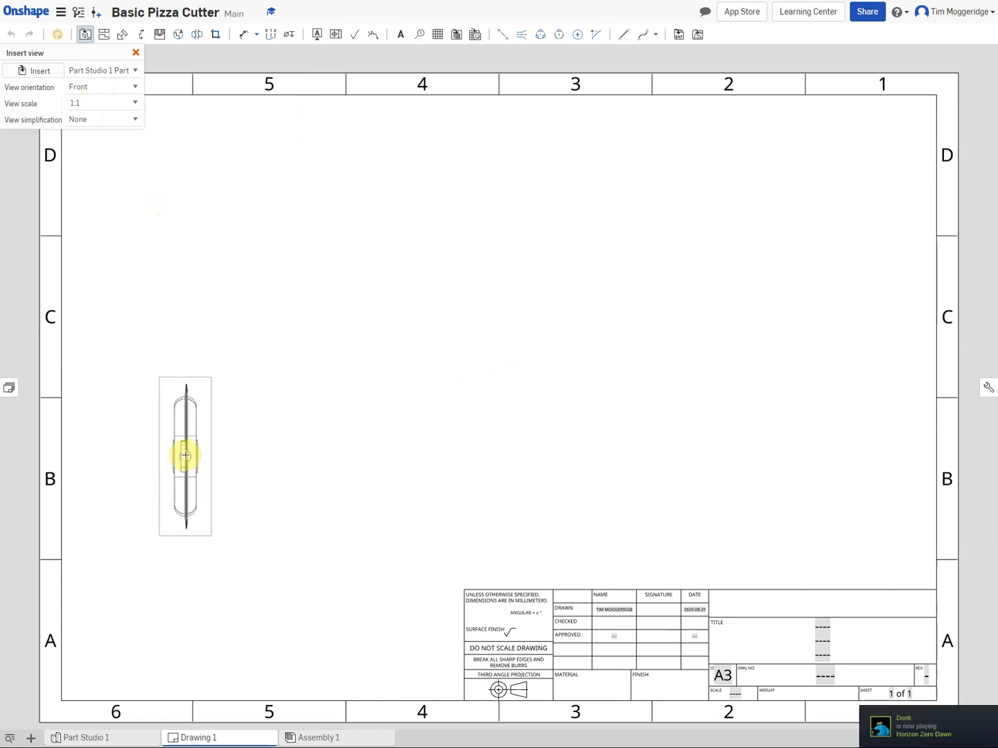
left_click(185, 455)
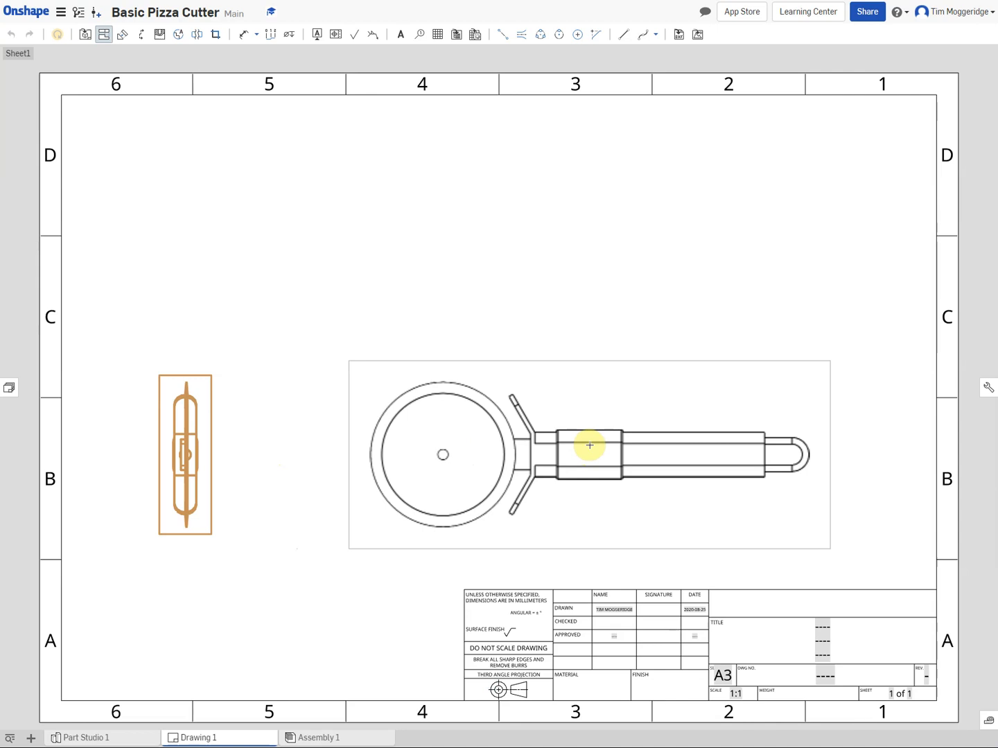
left_click(589, 445)
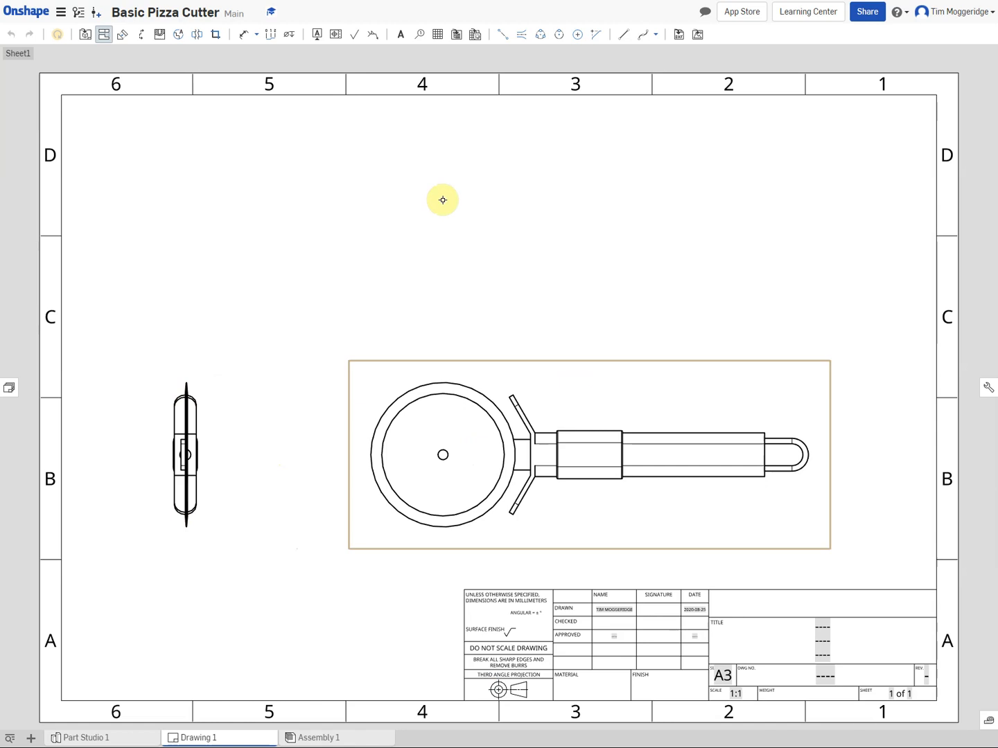
- Project an edge-on view of the cutter from the side view, placed directly above it on the sheet
left_click(581, 413)
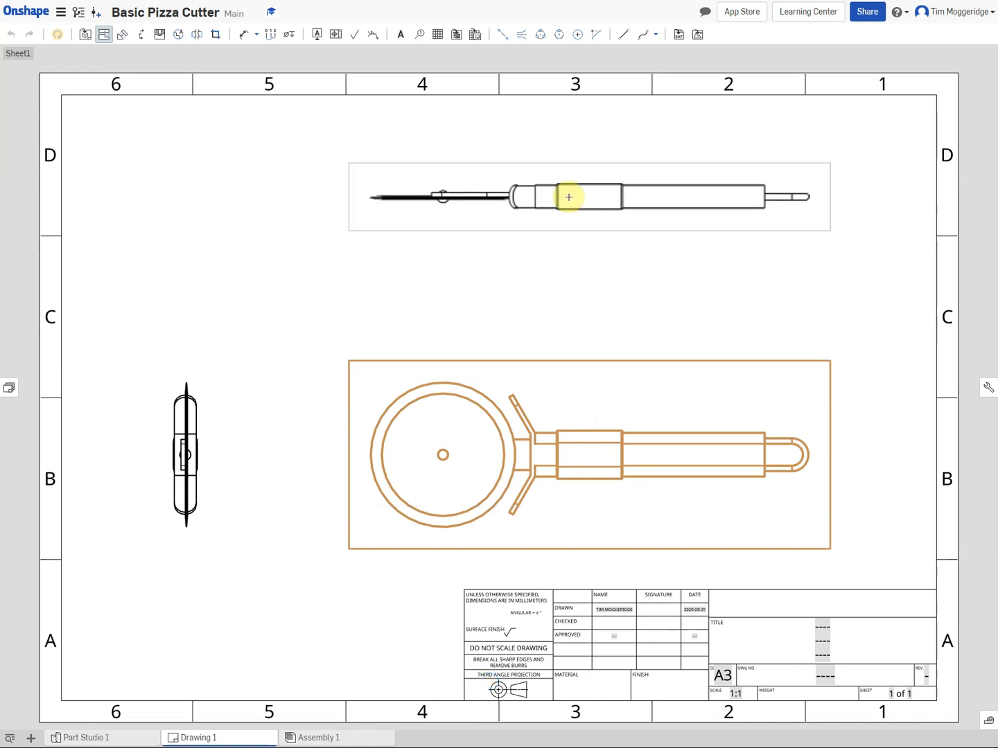
left_click(568, 196)
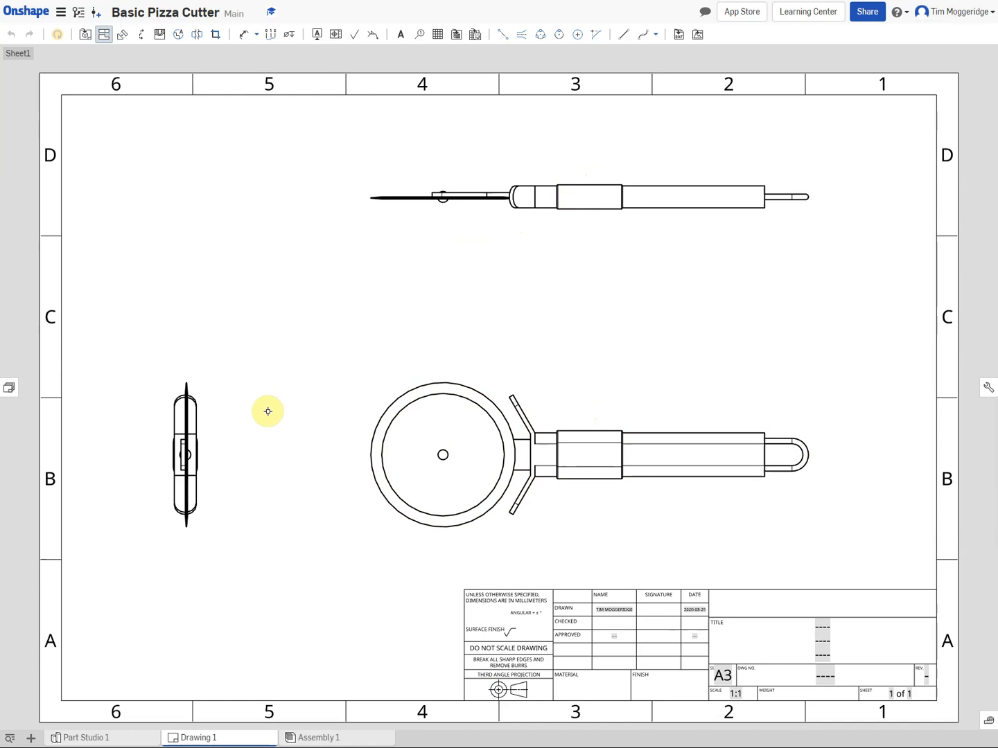
left_click(551, 448)
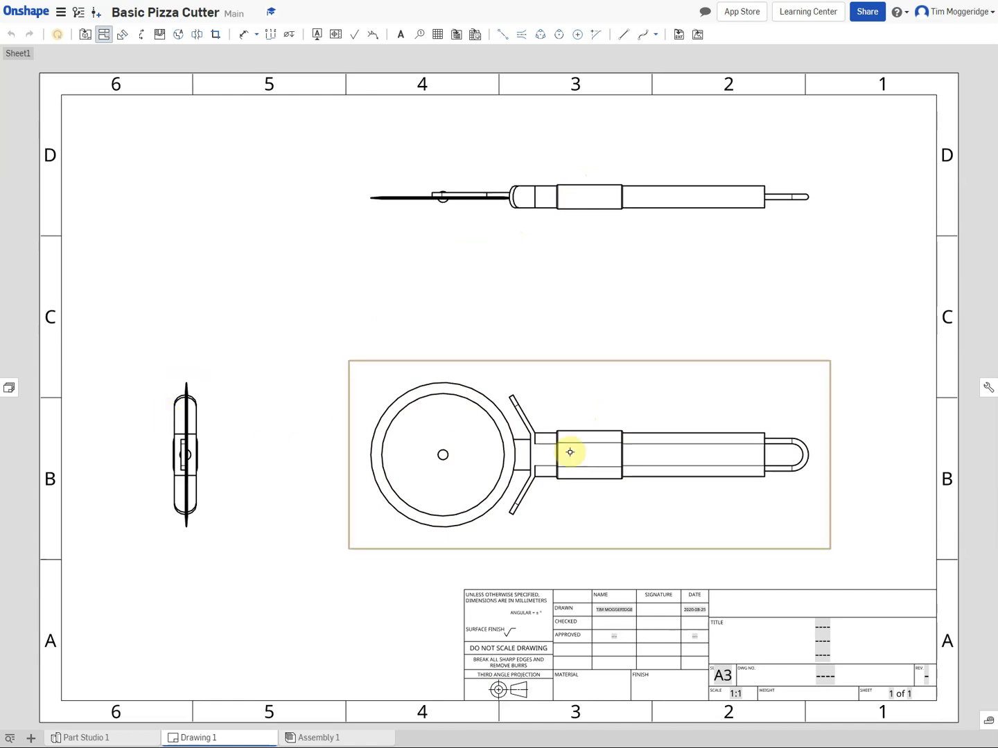
left_click(572, 216)
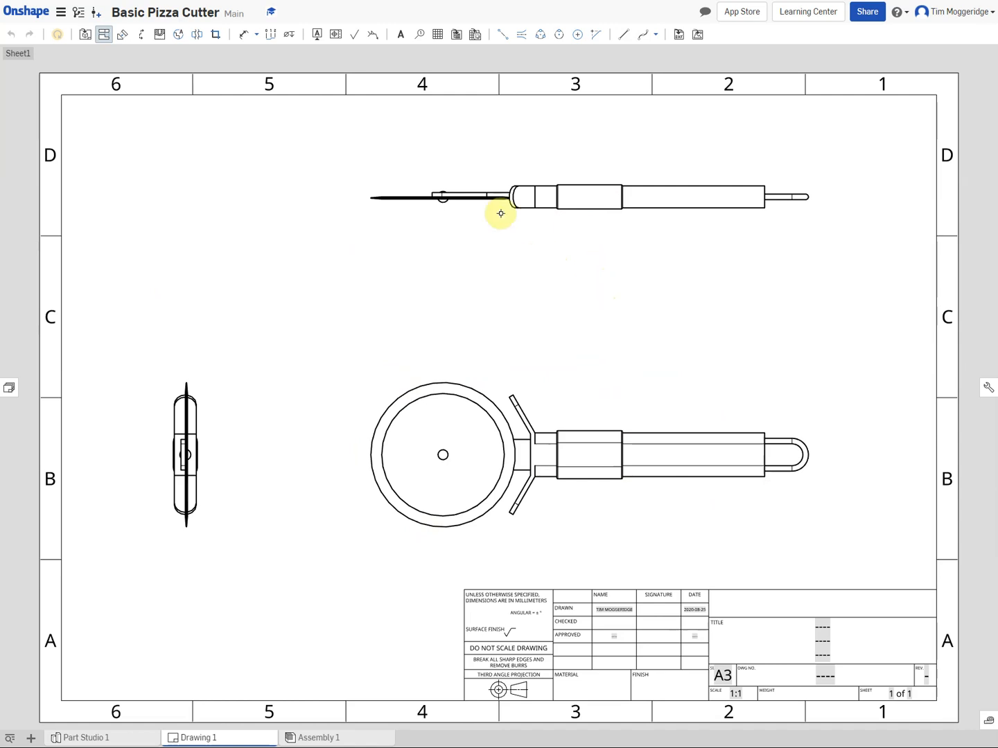
- Dimension the outer diameter of the cutting wheel in the side view, with the text up and left of the wheel
left_click(243, 40)
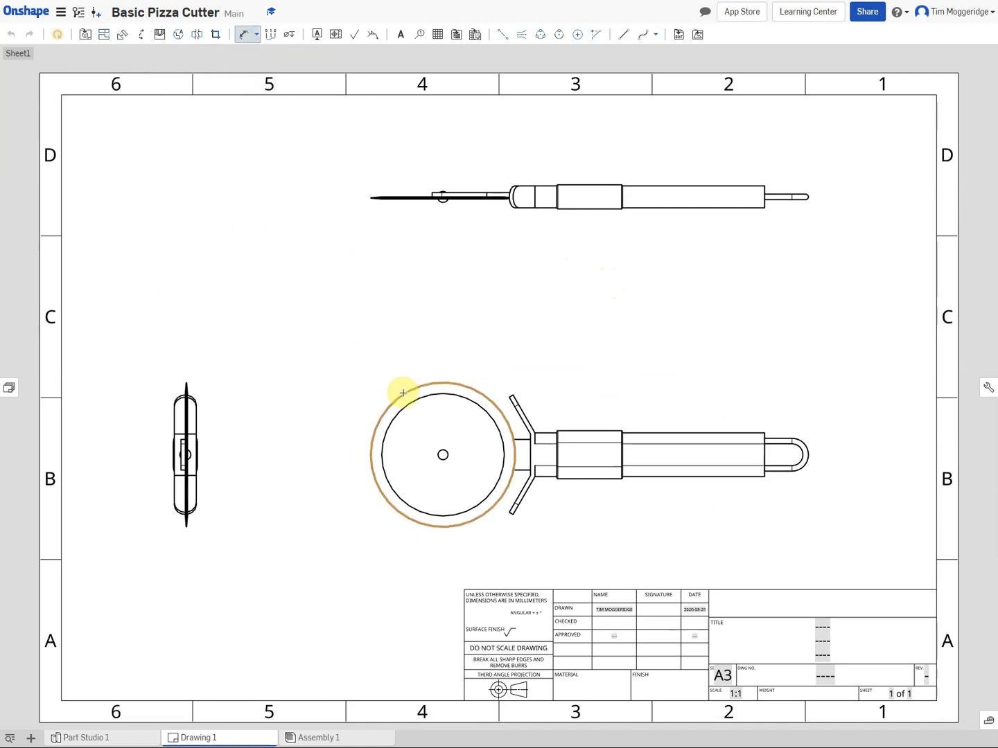
left_click(403, 392)
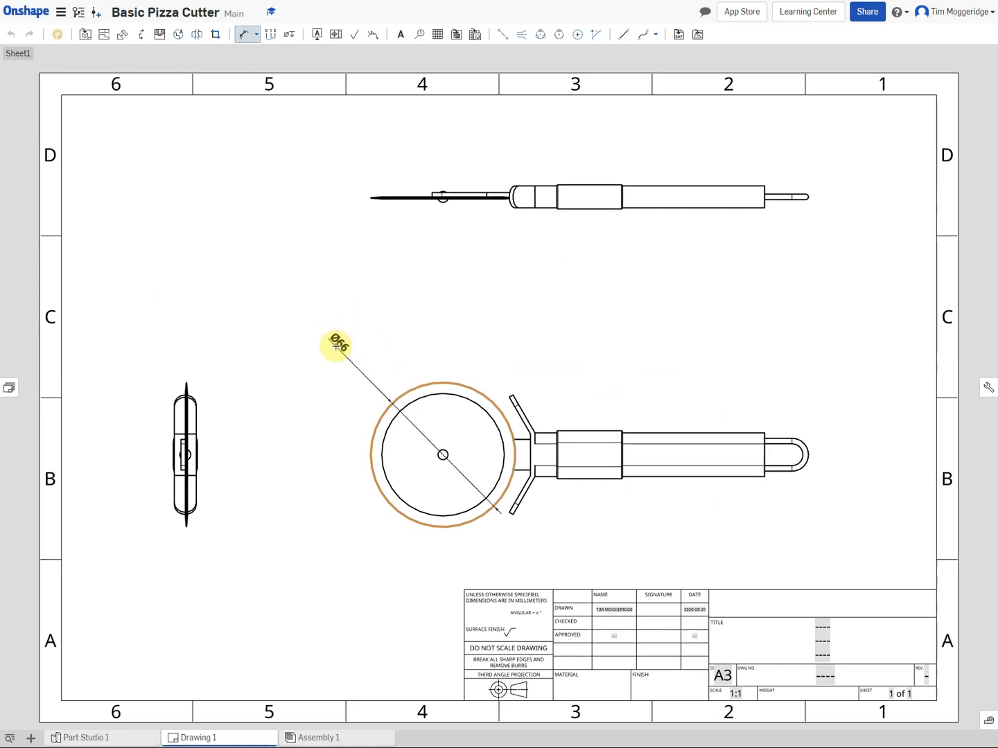
left_click(336, 345)
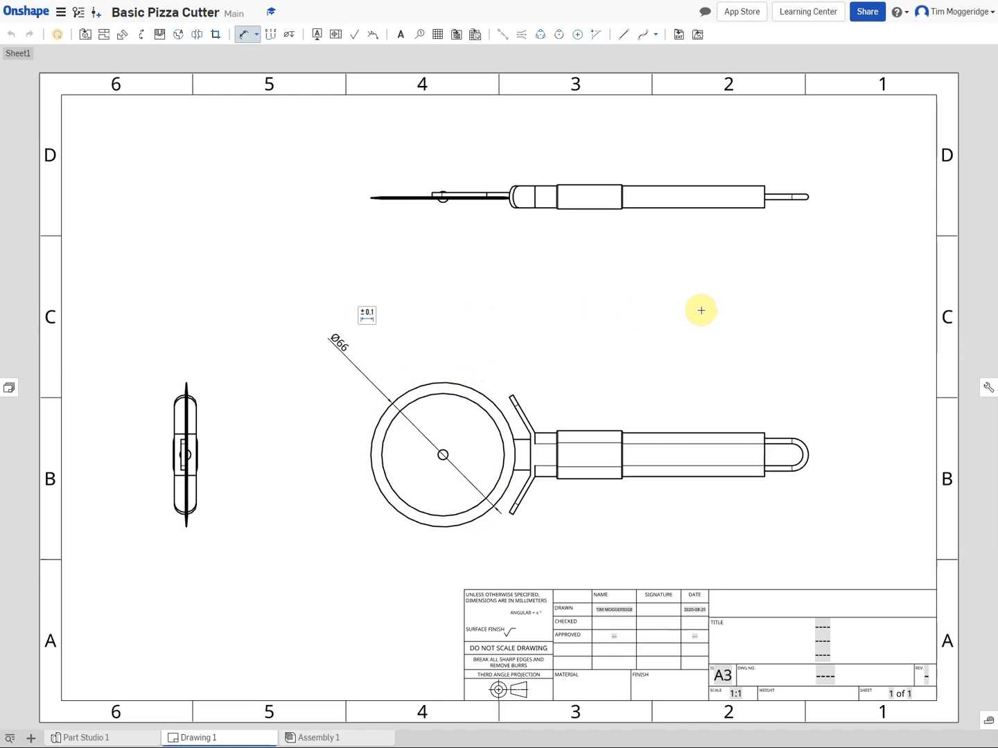
- Dimension the horizontal distance from the wheel's centre to the hanging loop's arc centre above the side view, plus the loop's outer radius
left_click(436, 381)
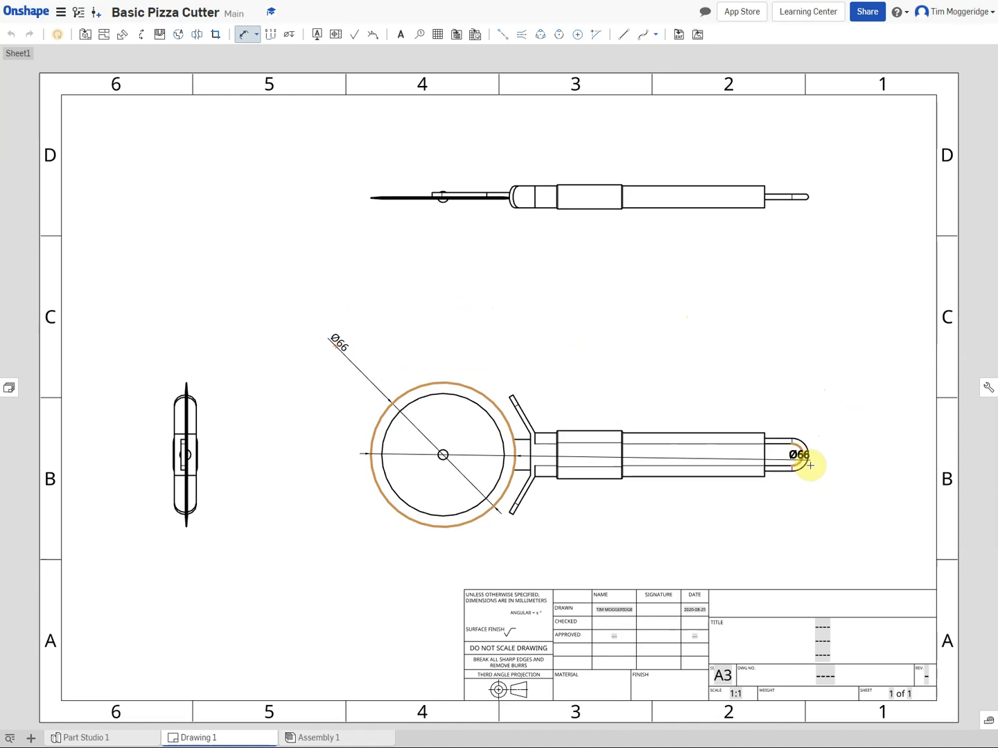
left_click(807, 465)
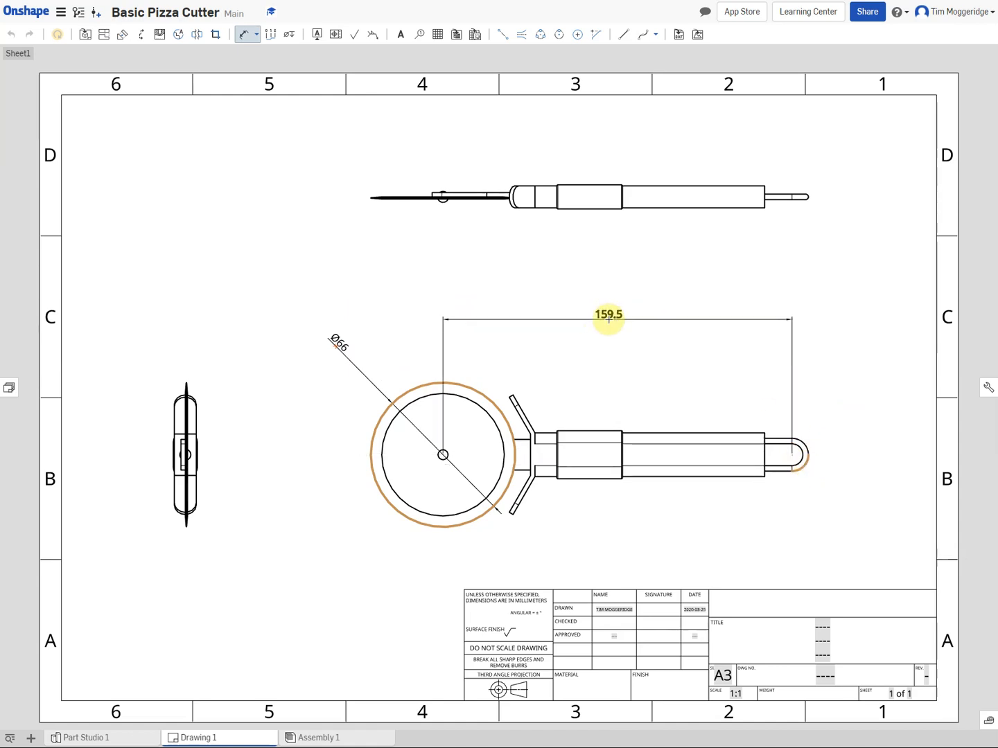
left_click(609, 319)
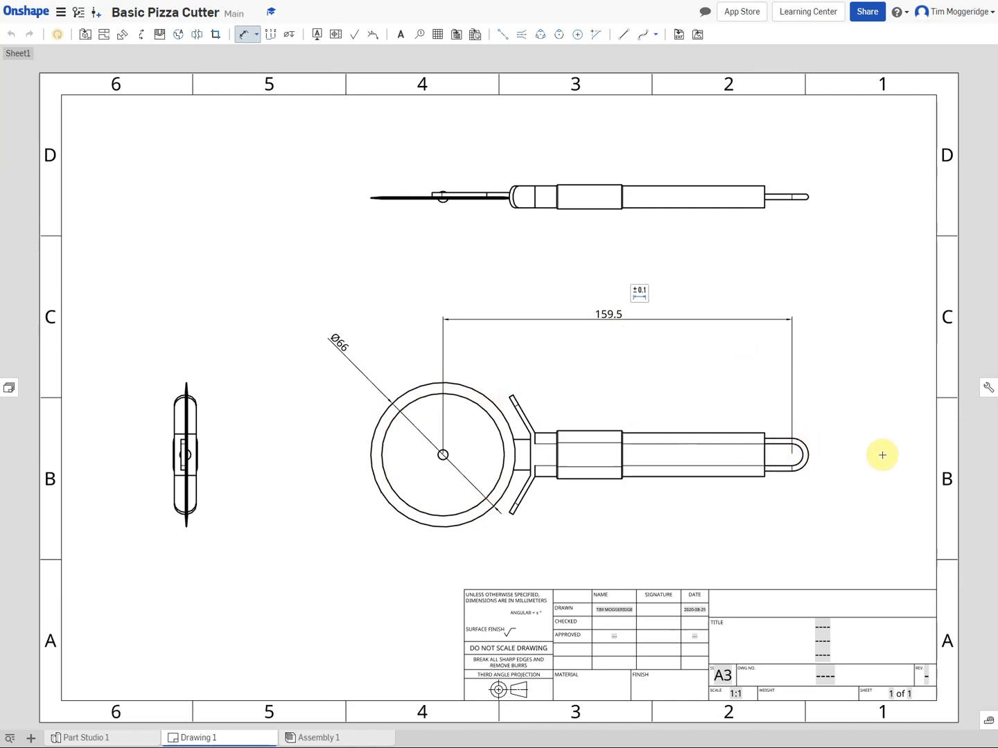
left_click(804, 446)
left_click(842, 385)
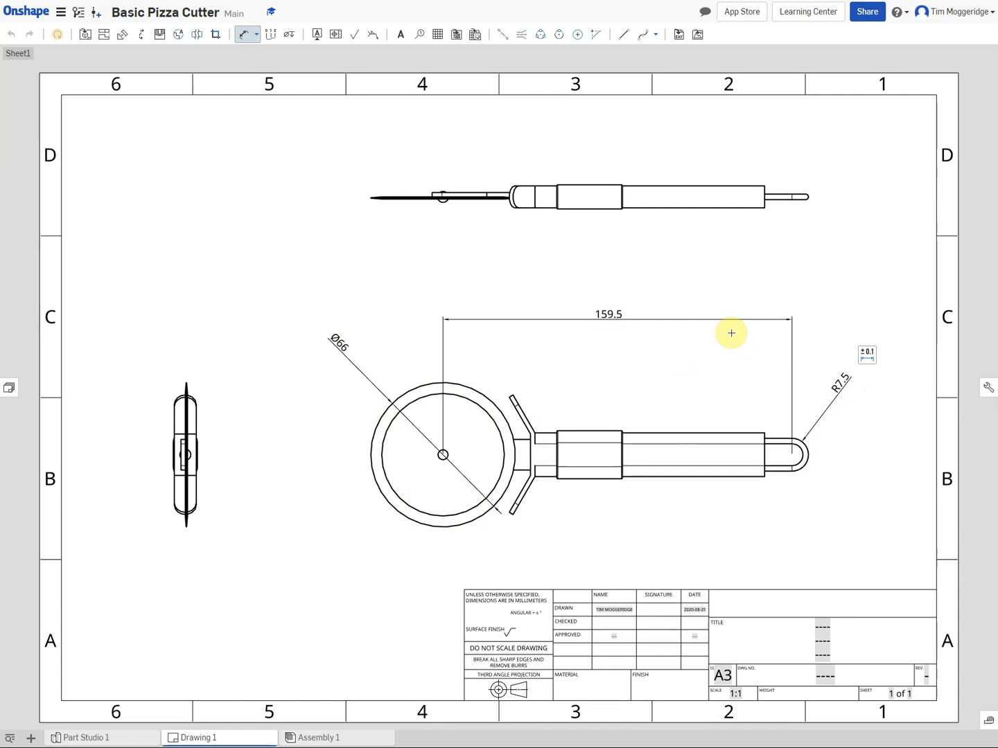
- Dimension the handle's thickness in the upper projected view, placing the dimension beyond the hanging loop's end
left_click(723, 185)
left_click(724, 207)
left_click(724, 206)
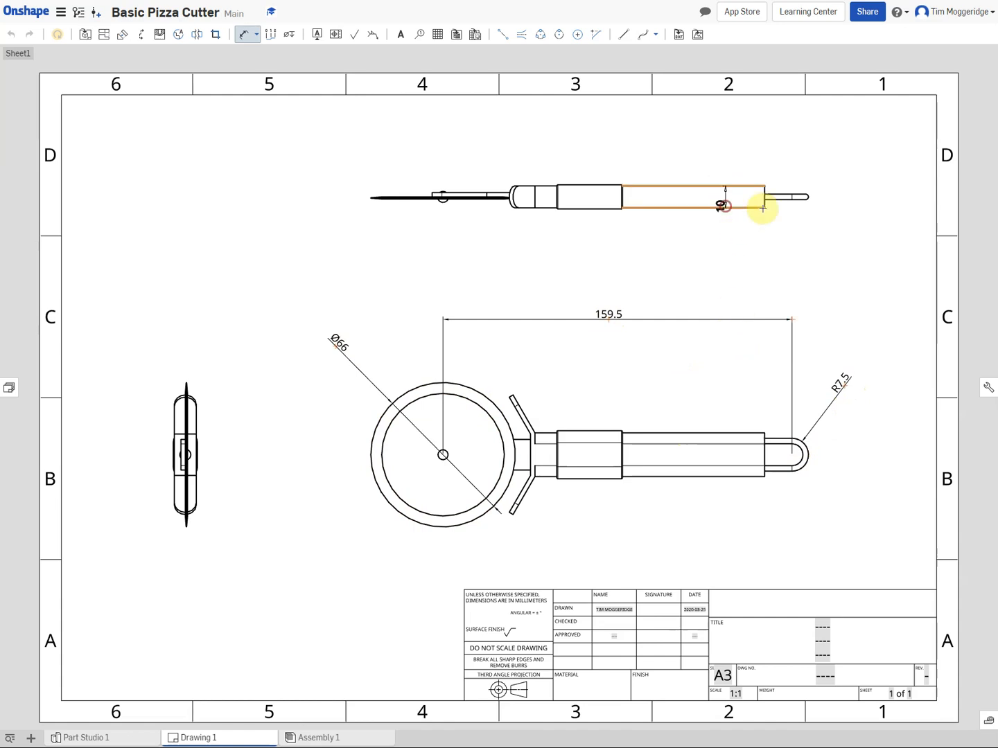
left_click_drag(762, 208, 863, 161)
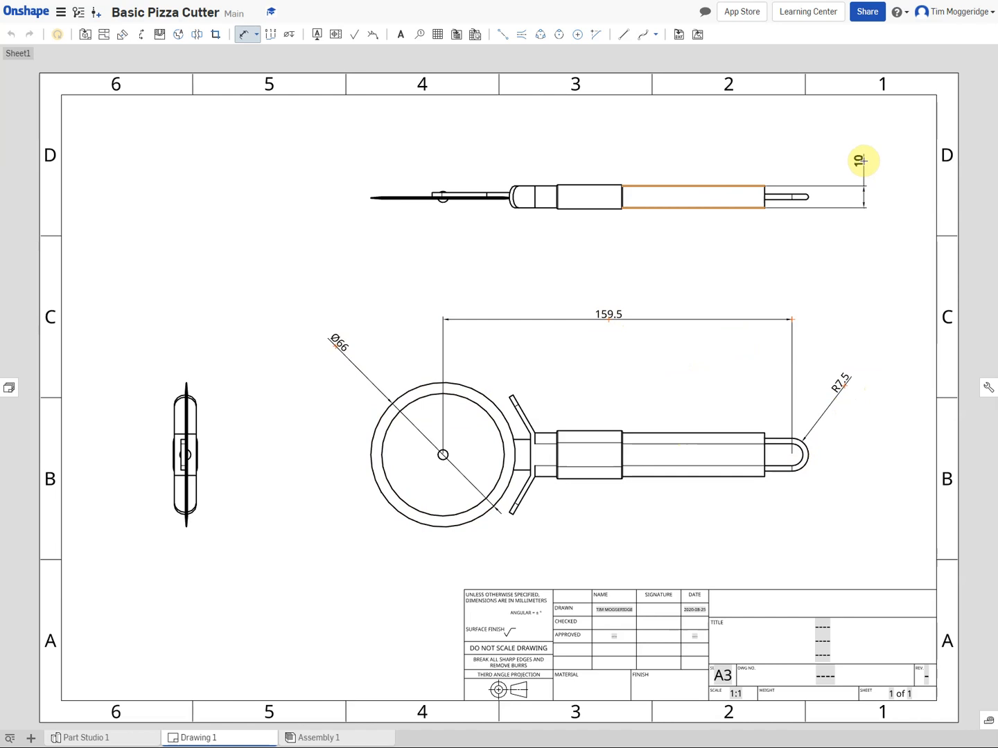
left_click(863, 161)
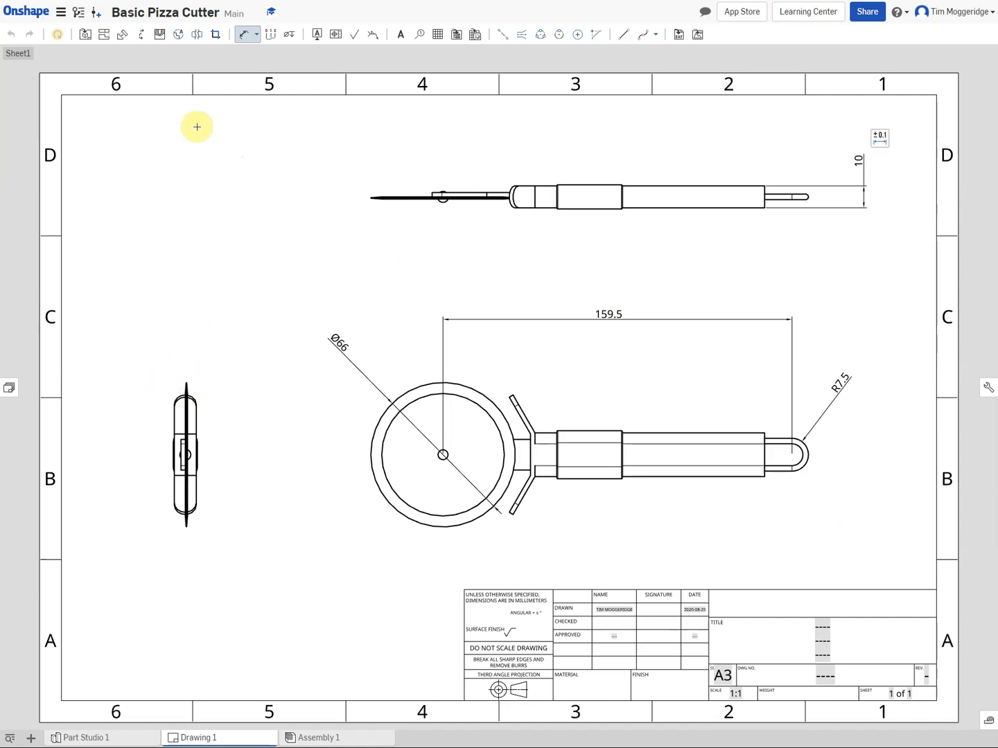
- Create a circular detail view around the blade's upper tip in the front view and place it above that view
left_click(179, 37)
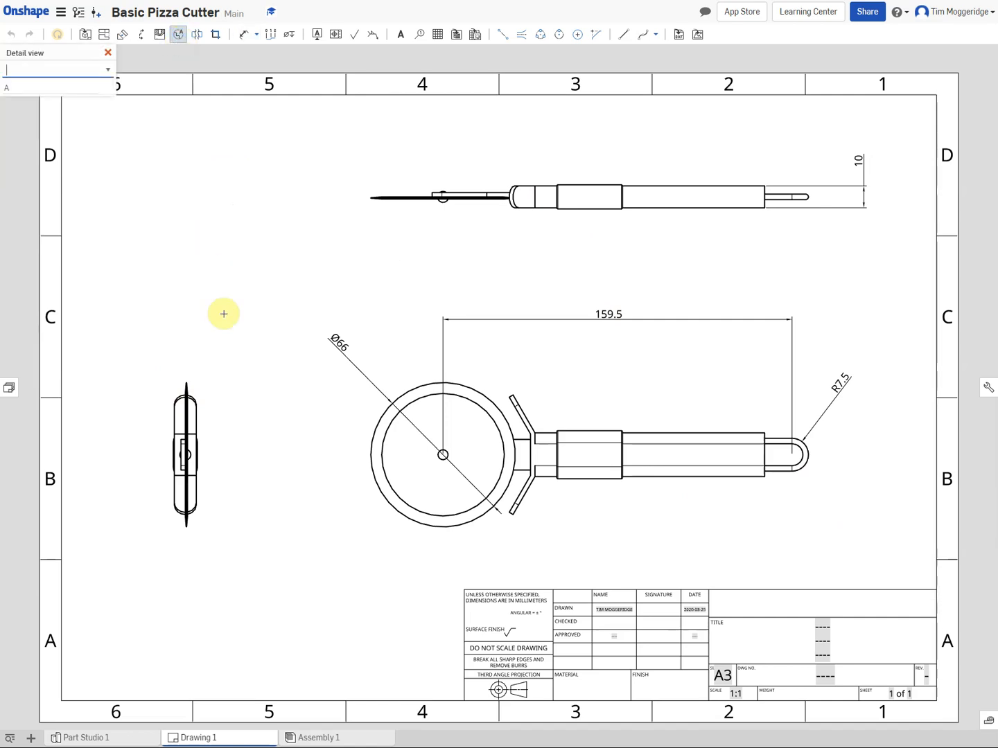
left_click(186, 378)
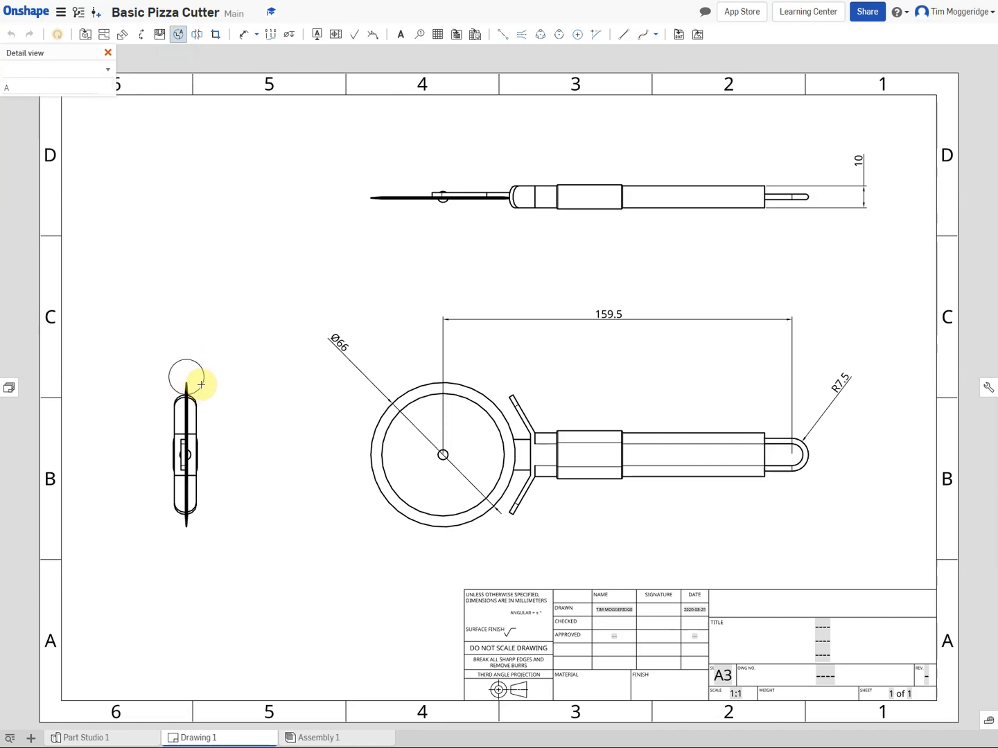
left_click(201, 386)
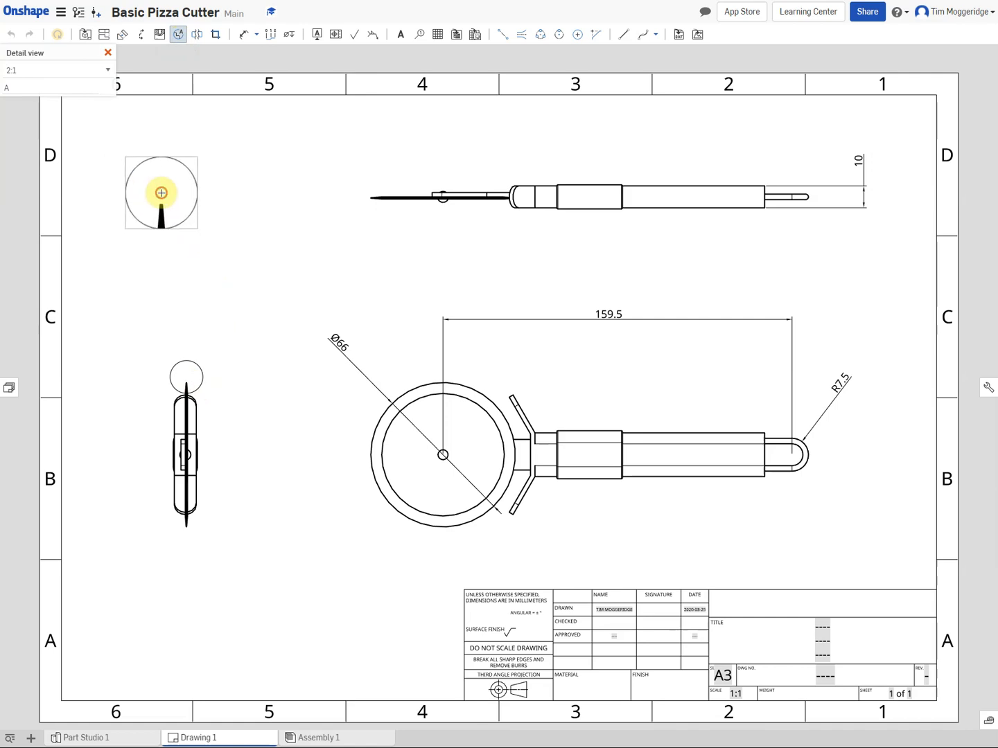
left_click(161, 194)
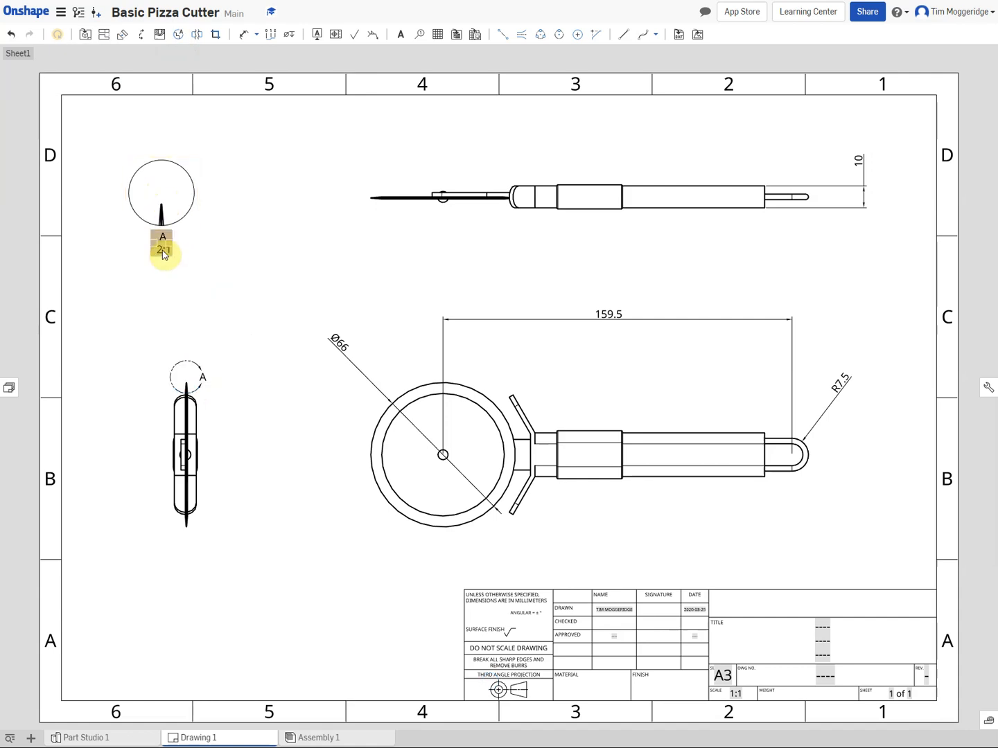
- Set the scale of detail view A to 4:1
double_click(164, 254)
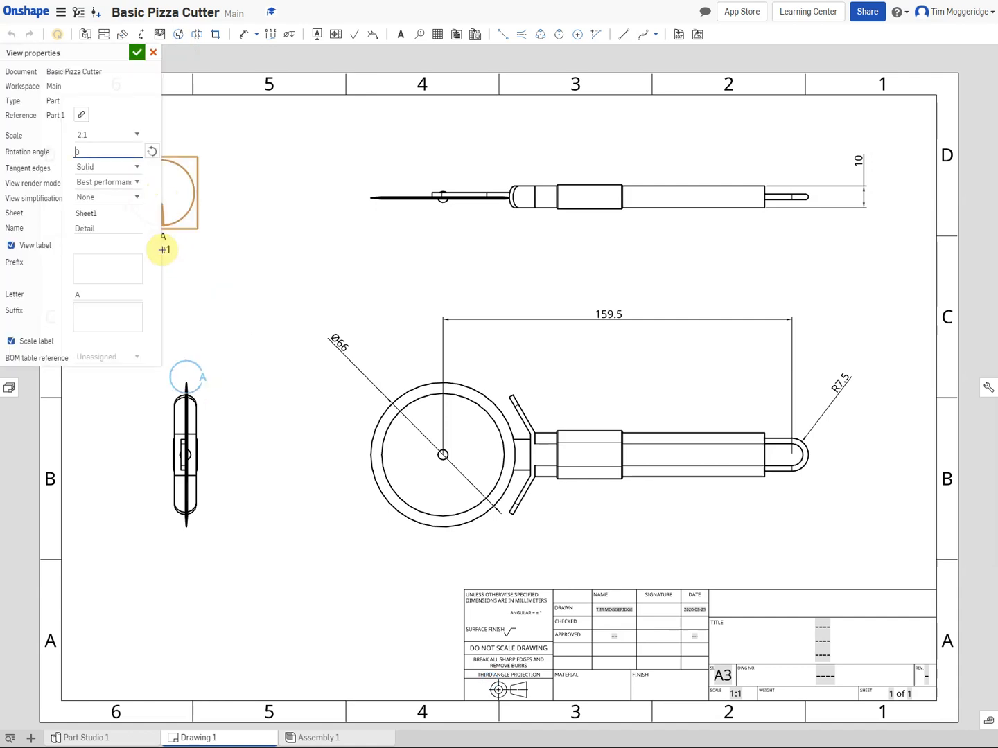
left_click(140, 142)
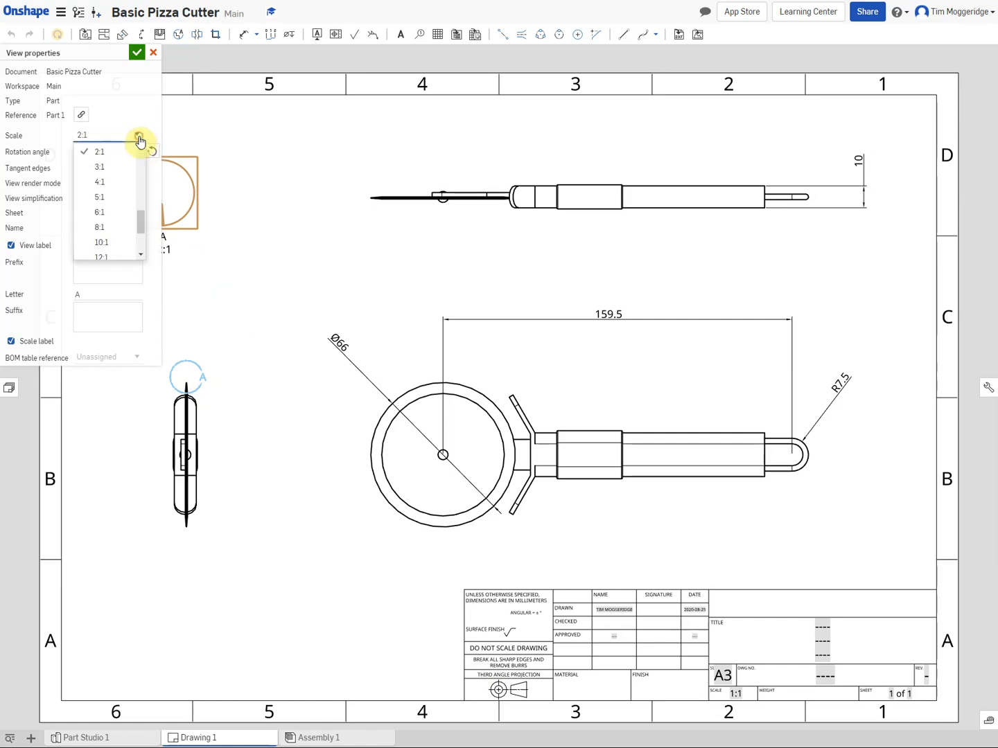
left_click(116, 185)
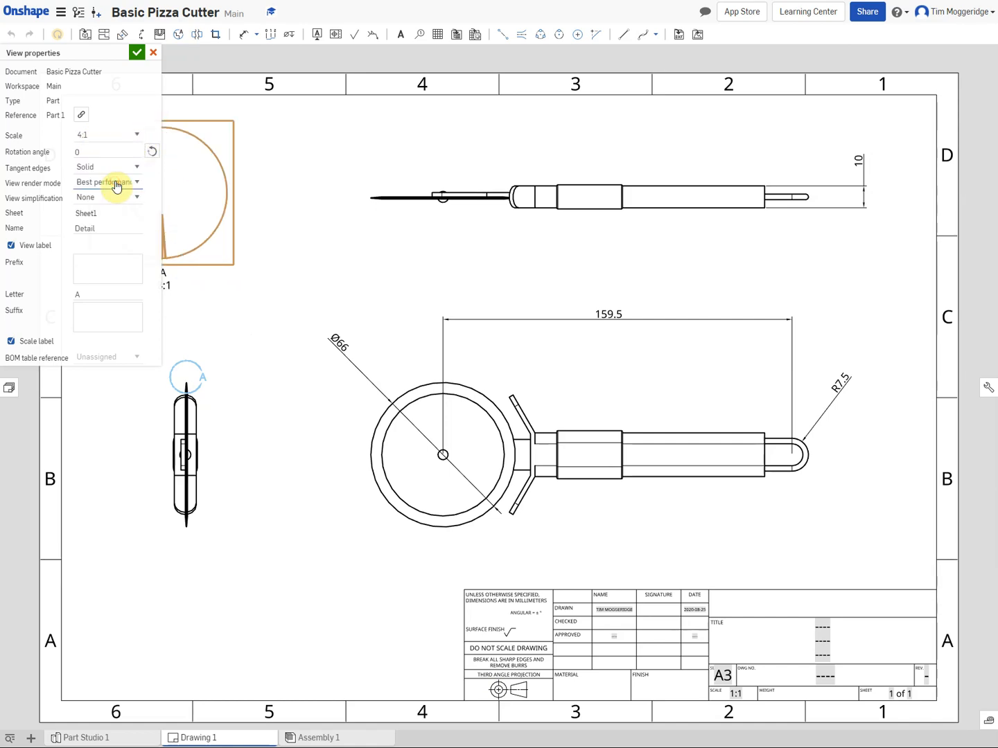
left_click(136, 54)
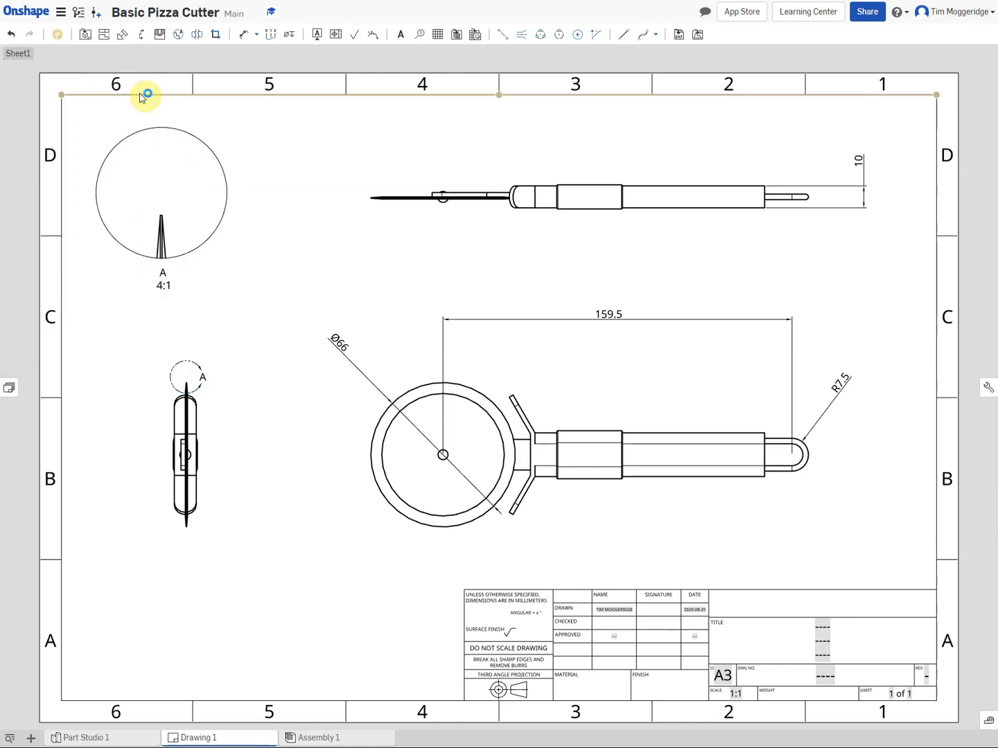